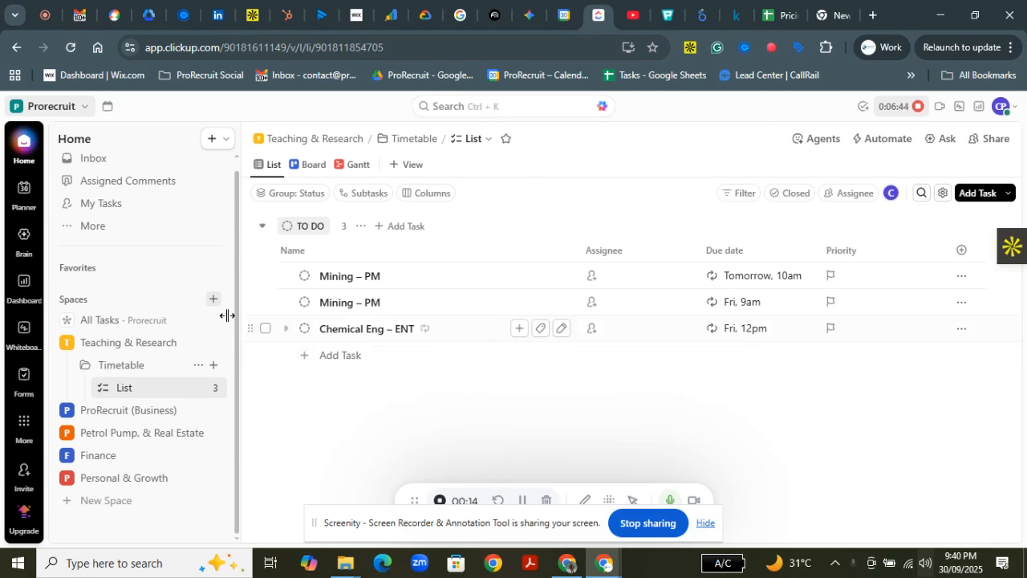
Step: Draft a new Space named Teaching and Research, and discard it without creating it
{"action": "left_click", "coordinate": [214, 300]}
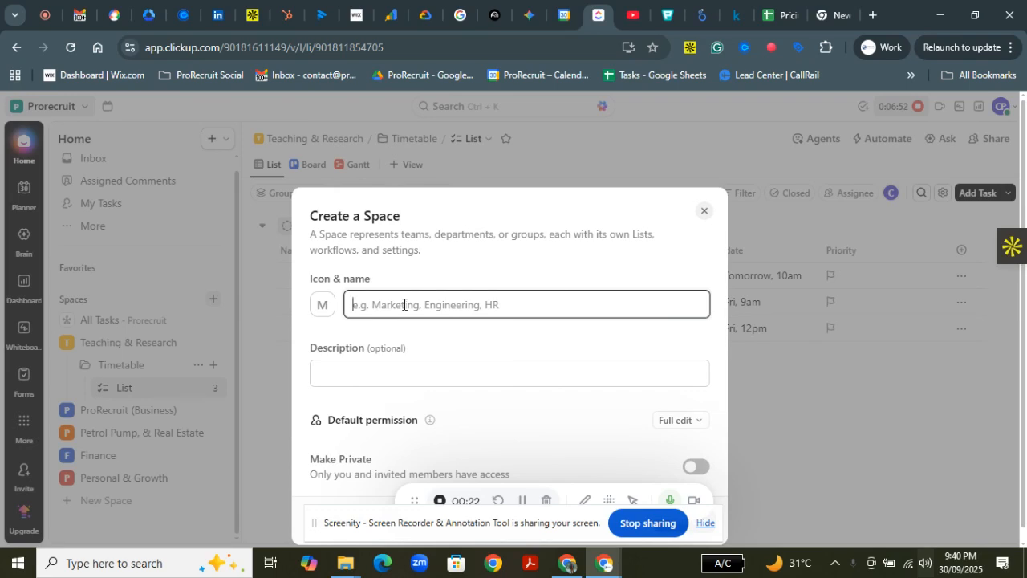
{"action": "type", "text": "Te"}
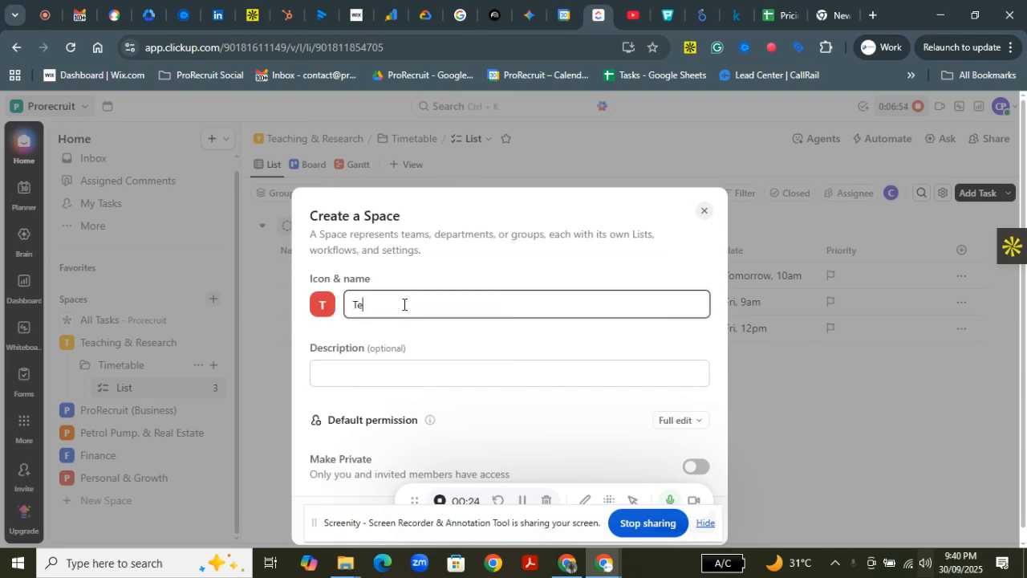
{"action": "type", "text": "aching and Resea"}
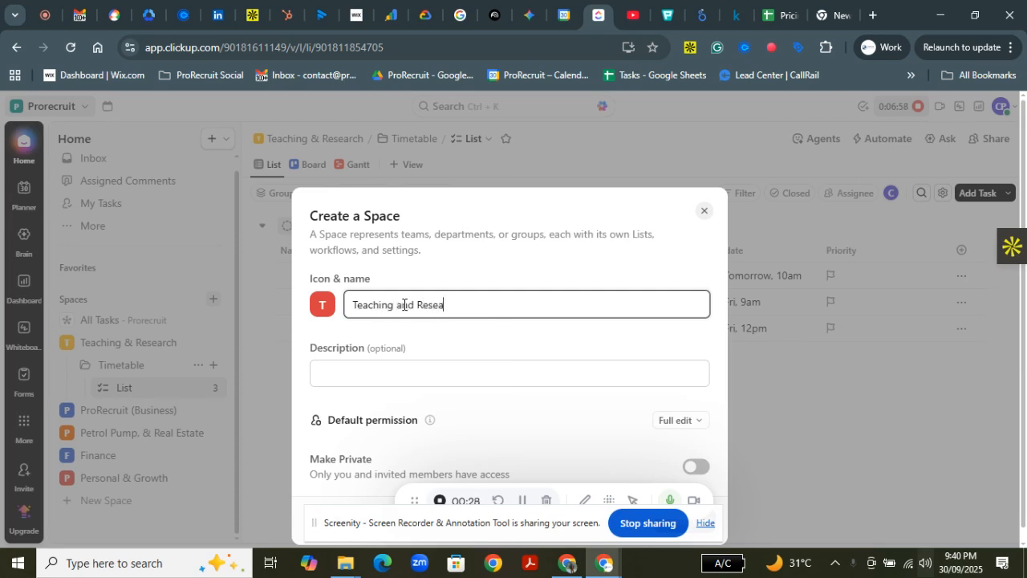
{"action": "type", "text": "rch"}
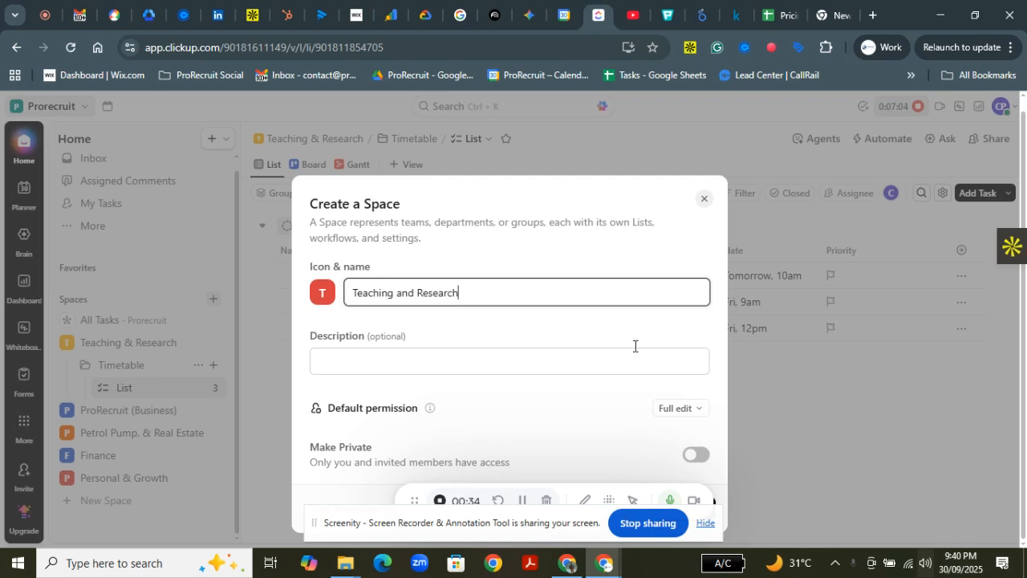
{"action": "left_click", "coordinate": [705, 200]}
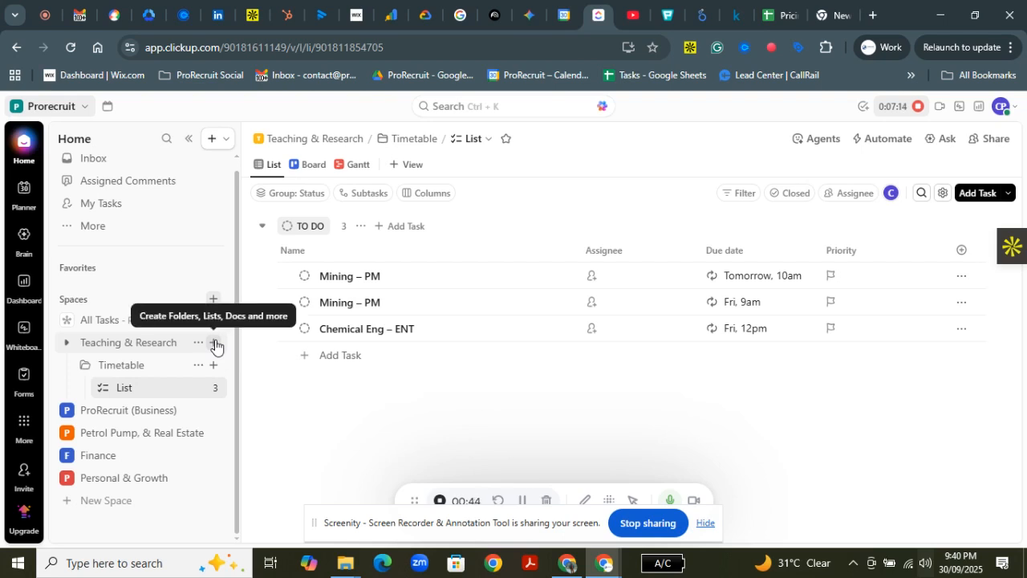
Step: Expand the Teaching & Research space, draft a new folder in it named Timetable, and discard the draft
{"action": "left_click", "coordinate": [71, 346]}
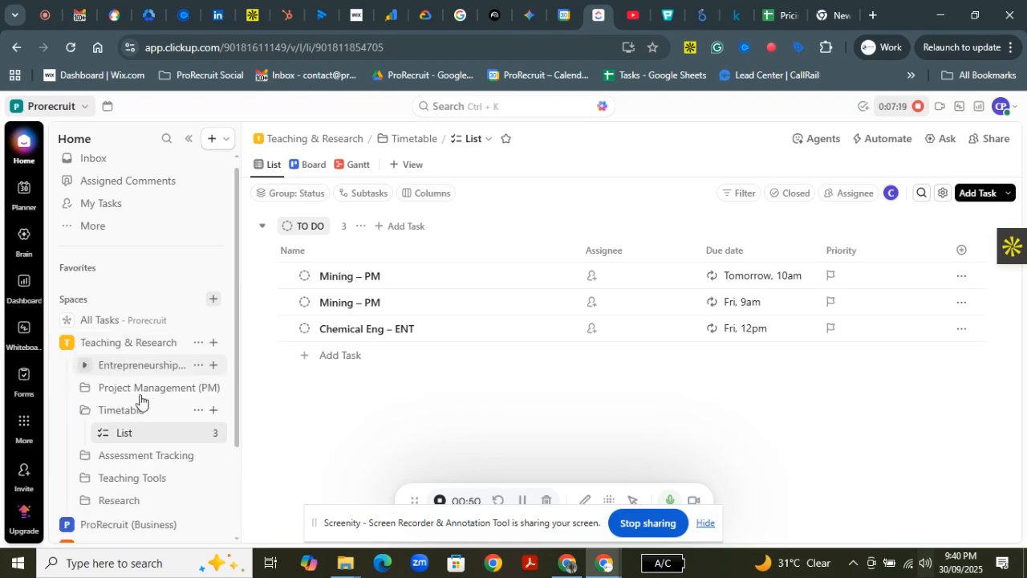
{"action": "left_click", "coordinate": [216, 348]}
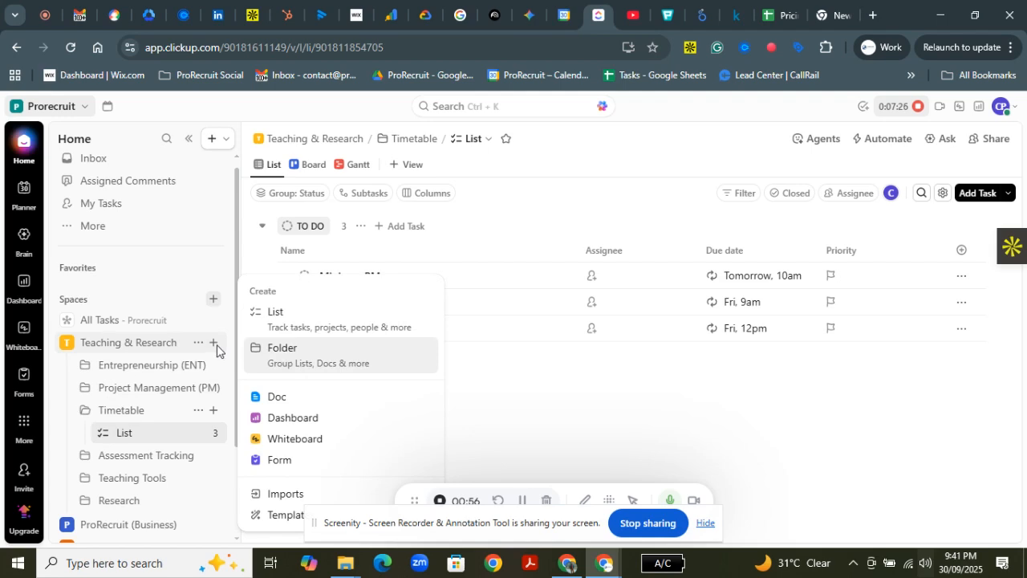
{"action": "left_click", "coordinate": [290, 362]}
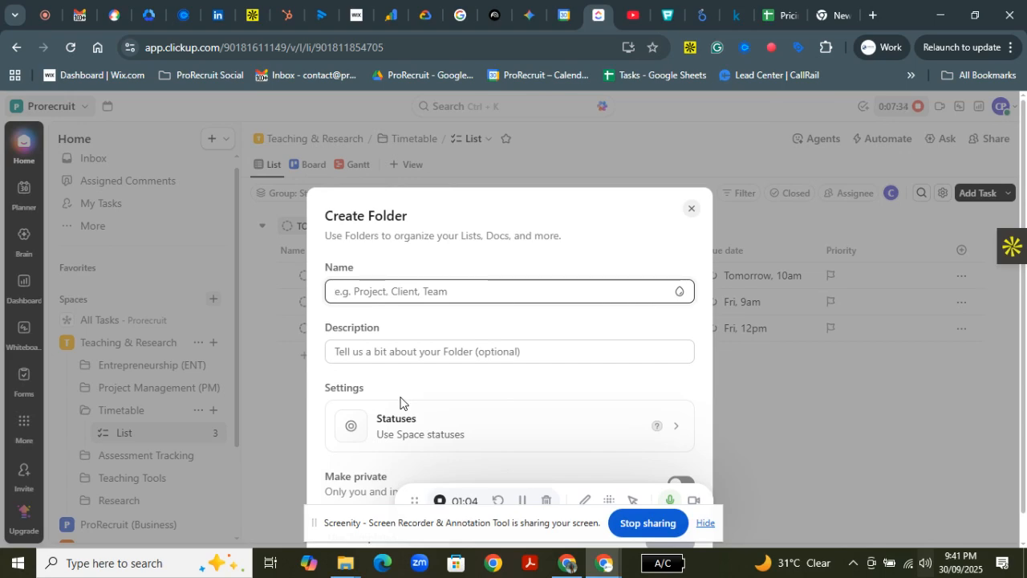
{"action": "type", "text": "Timeta"}
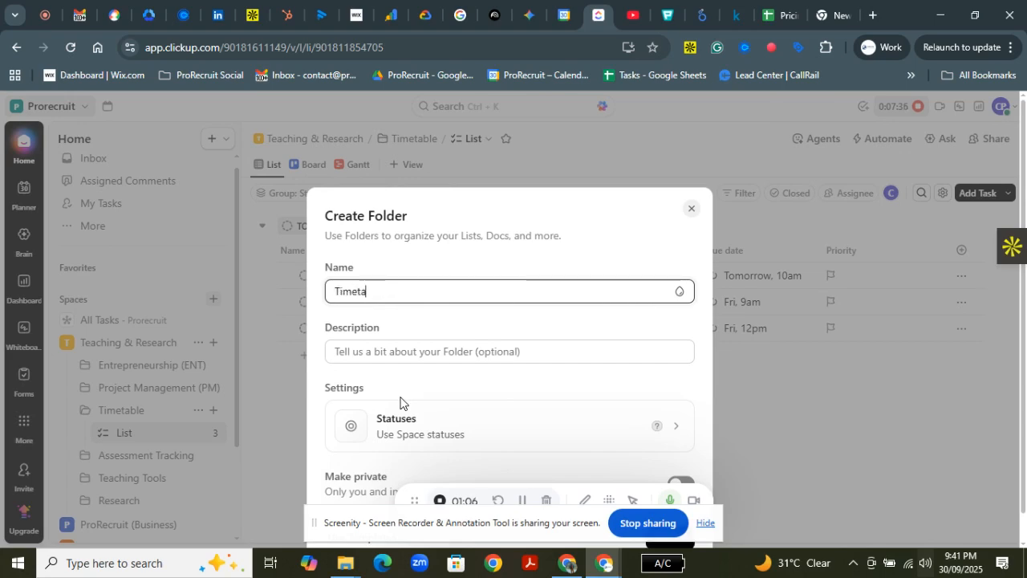
{"action": "type", "text": "ble"}
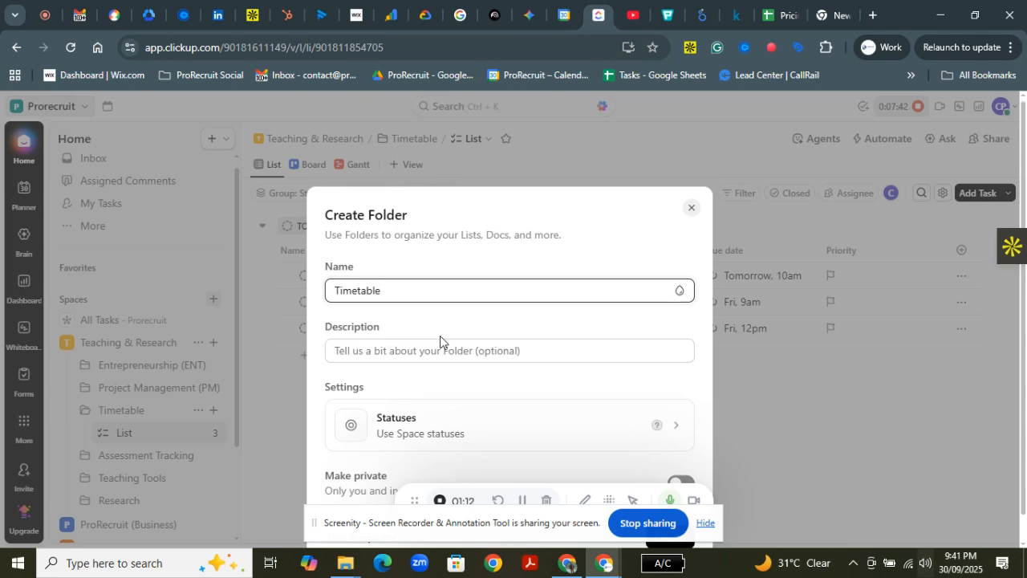
{"action": "scroll", "coordinate": [440, 337], "scroll_direction": "down", "scroll_amount": 1}
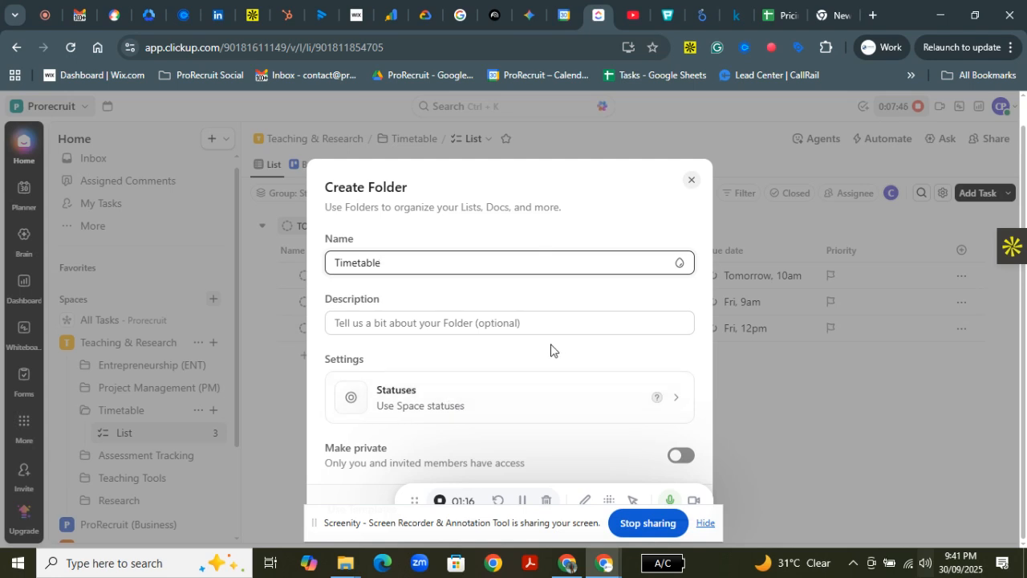
{"action": "left_click", "coordinate": [691, 181]}
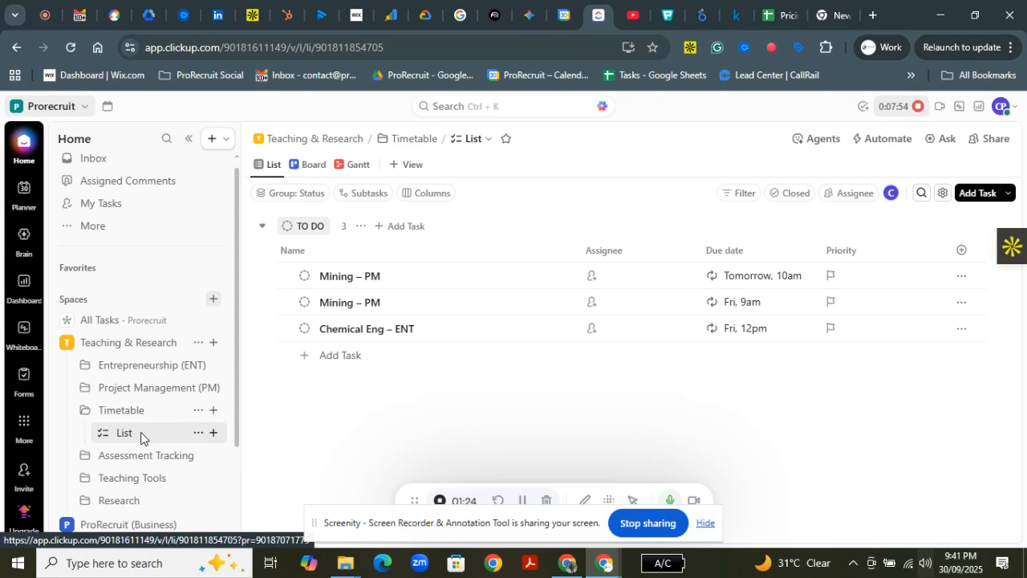
{"action": "left_click", "coordinate": [196, 433]}
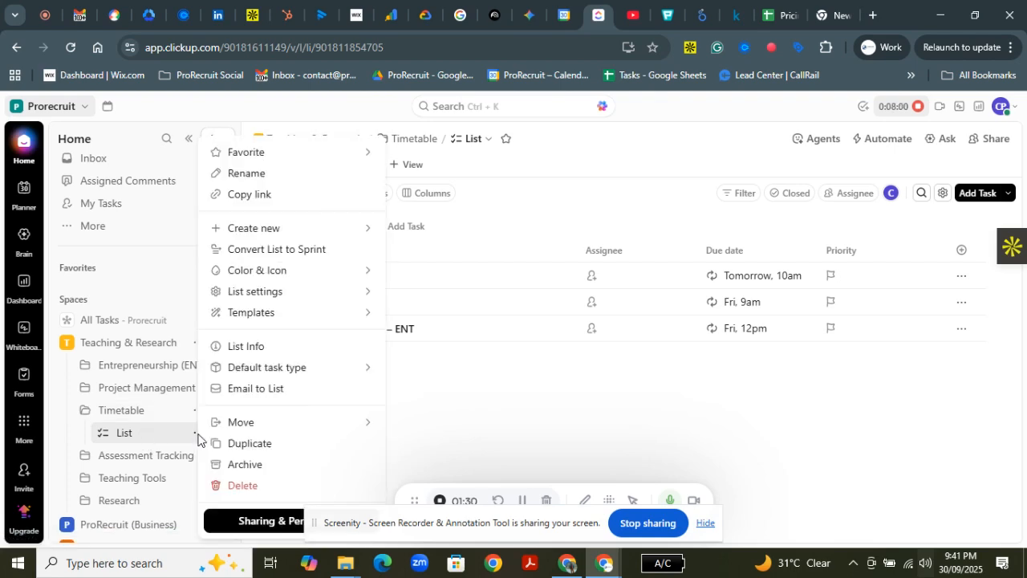
{"action": "left_click", "coordinate": [153, 430]}
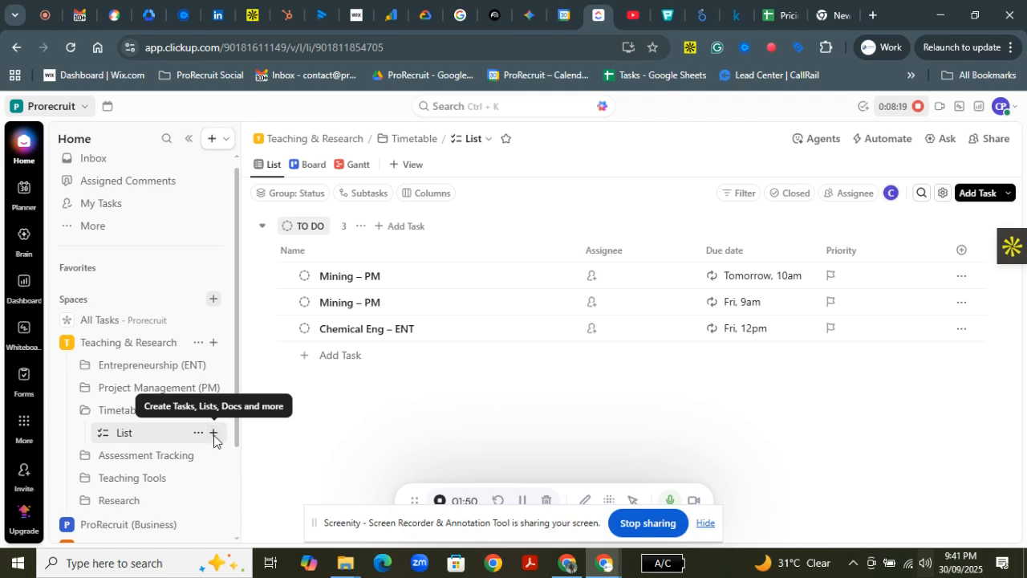
Step: Create a new task in the list of the Timetable folder and open its details
{"action": "left_click", "coordinate": [213, 435]}
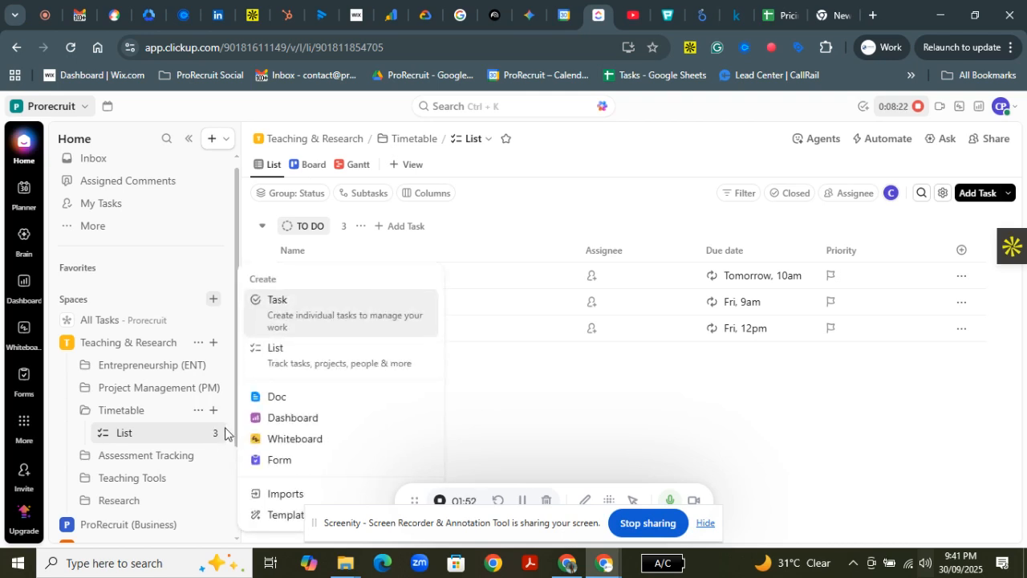
{"action": "left_click", "coordinate": [303, 331]}
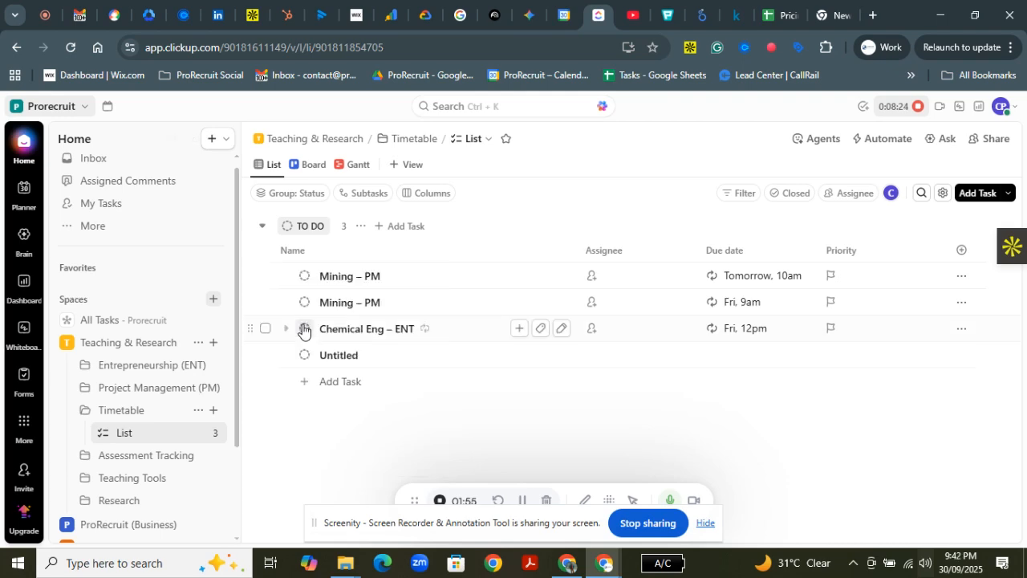
{"action": "left_click", "coordinate": [340, 362]}
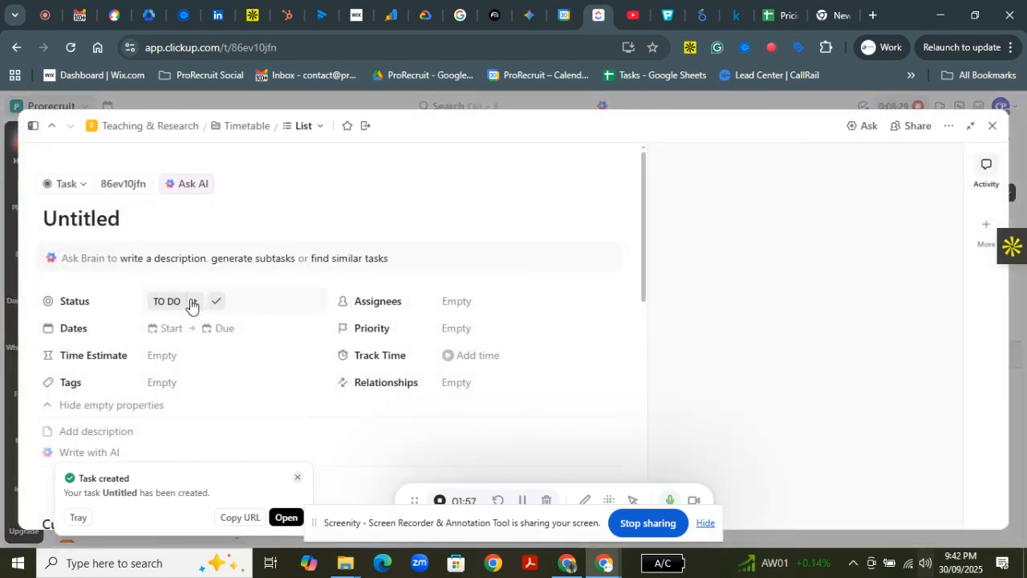
Step: Rename the untitled task as Mining - PM
{"action": "left_click", "coordinate": [120, 216]}
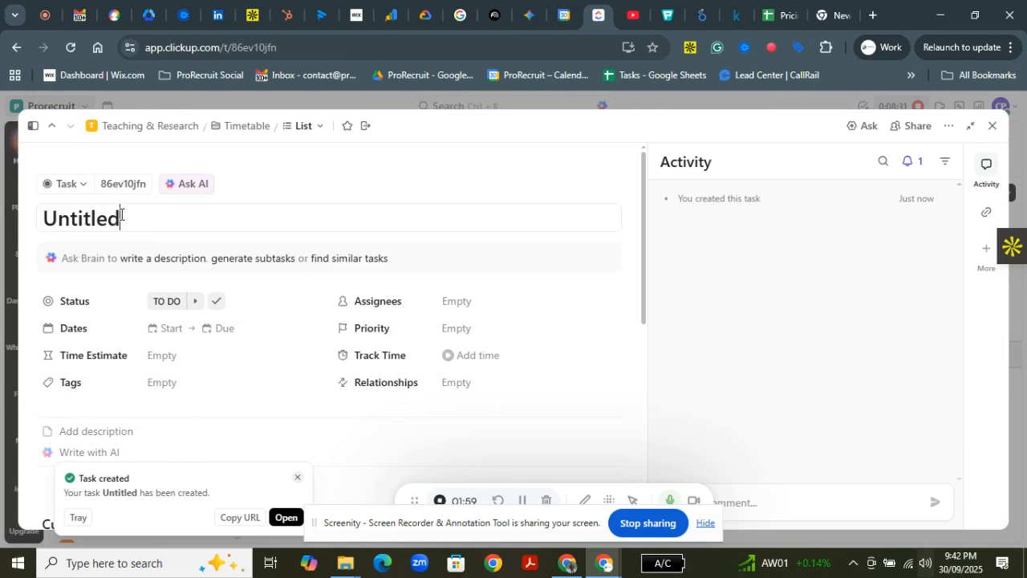
{"action": "key", "text": "ctrl+a"}
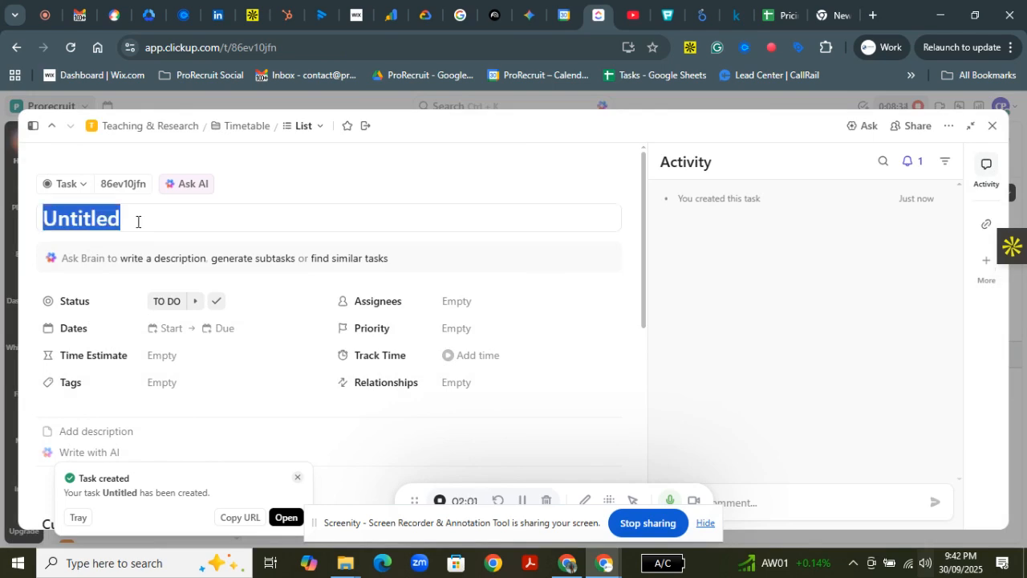
{"action": "key", "text": "BackSpace"}
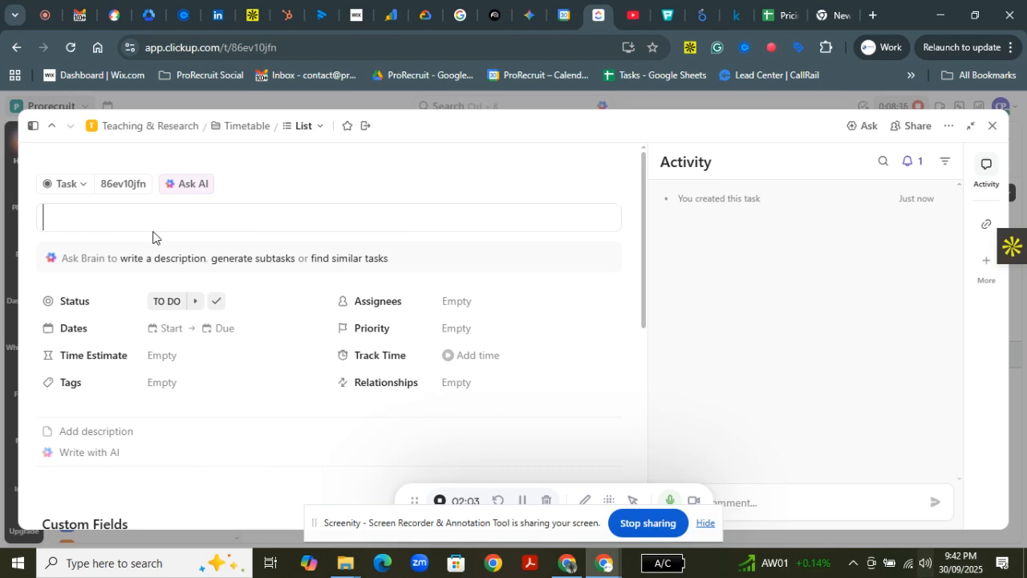
{"action": "type", "text": "Mining "}
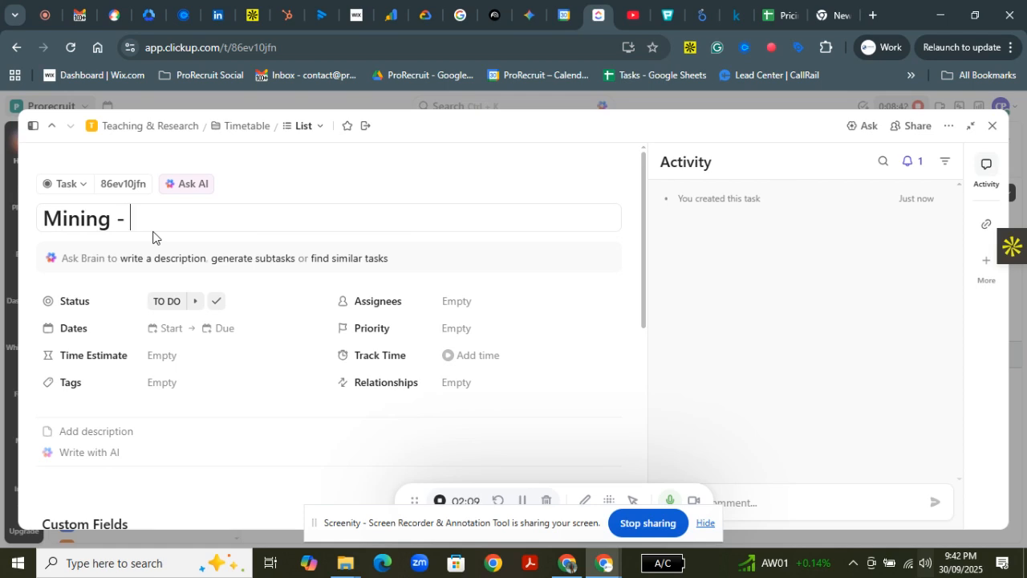
{"action": "type", "text": "- Pm"}
{"action": "key", "text": "BackSpace"}
{"action": "type", "text": "M"}
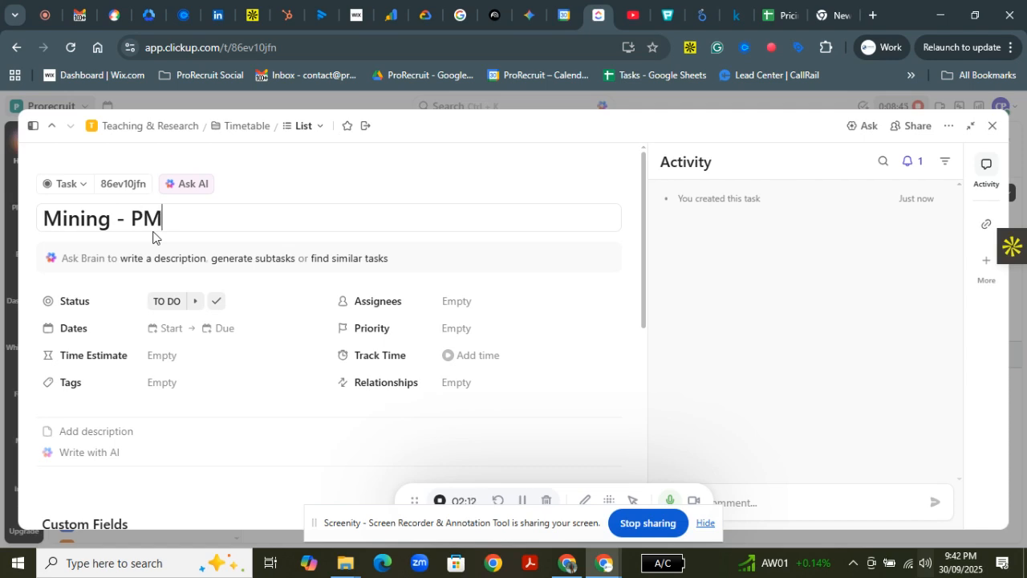
Step: Set the task's start date to 1 October 2025 at 8:00 am
{"action": "left_click", "coordinate": [170, 329]}
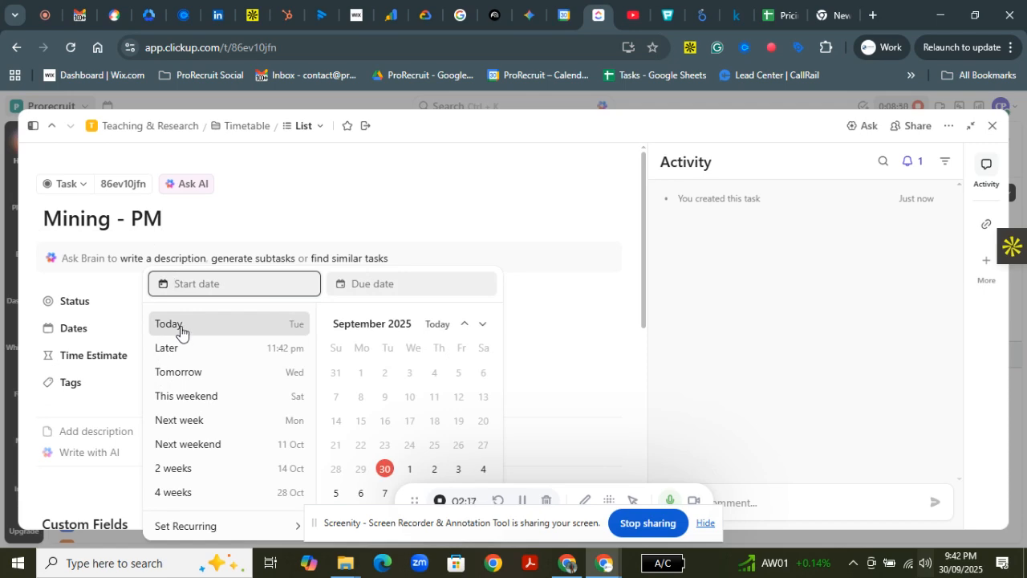
{"action": "left_click", "coordinate": [411, 473]}
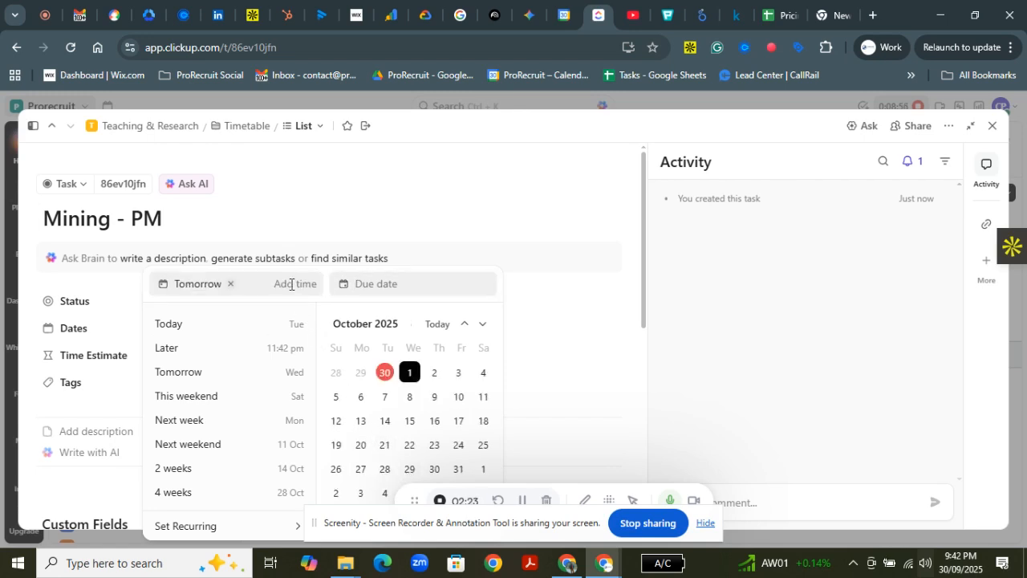
{"action": "left_click", "coordinate": [291, 284]}
{"action": "scroll", "coordinate": [343, 287], "scroll_direction": "up", "scroll_amount": 15}
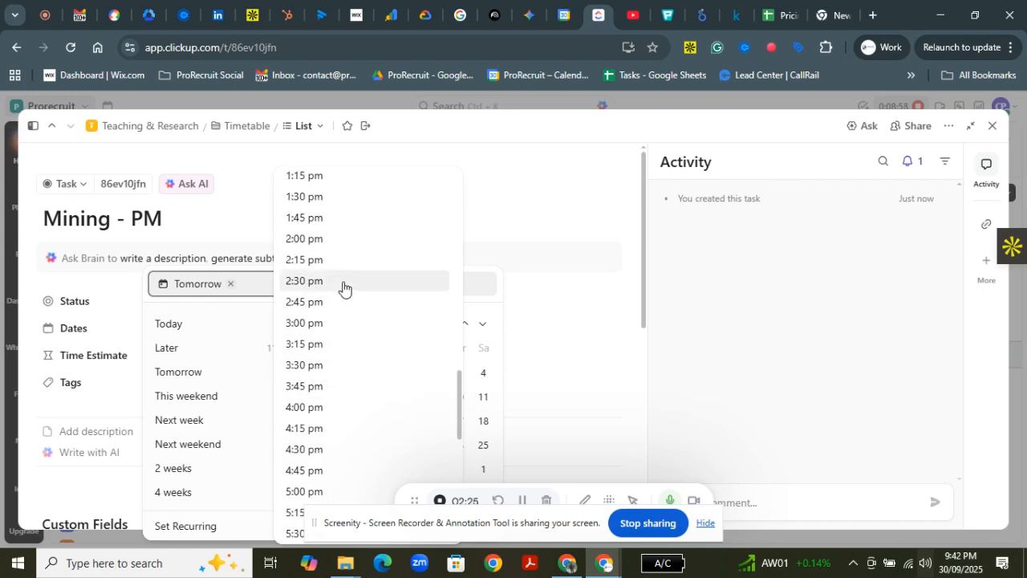
{"action": "scroll", "coordinate": [342, 288], "scroll_direction": "up", "scroll_amount": 3}
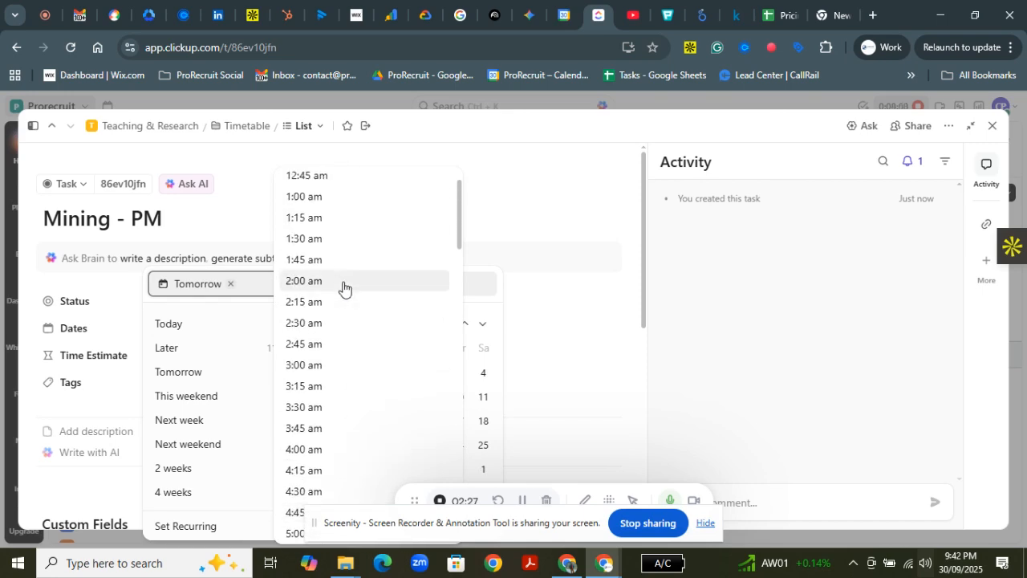
{"action": "scroll", "coordinate": [333, 291], "scroll_direction": "down", "scroll_amount": 4}
{"action": "scroll", "coordinate": [331, 293], "scroll_direction": "down", "scroll_amount": 3}
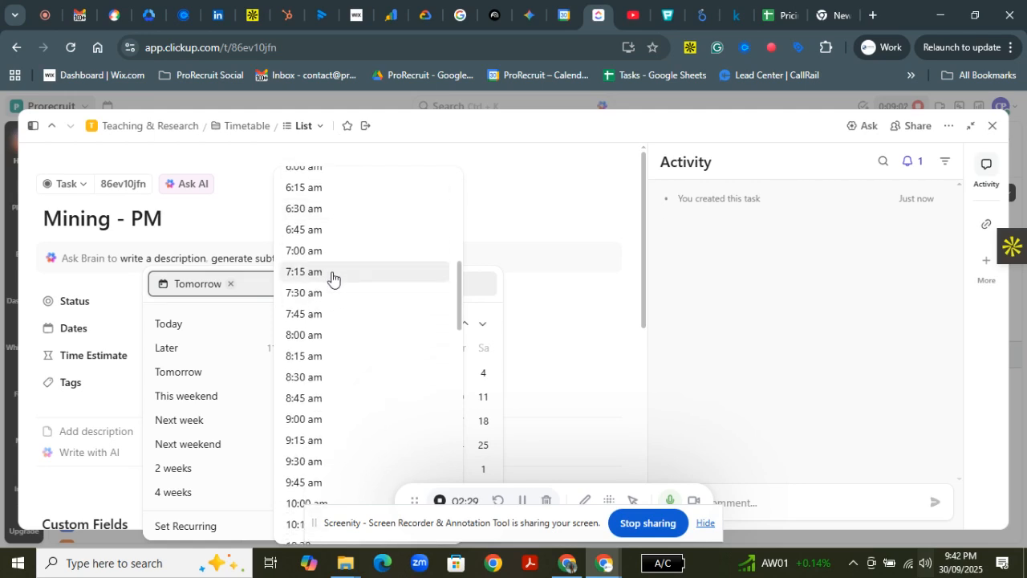
{"action": "left_click", "coordinate": [338, 335]}
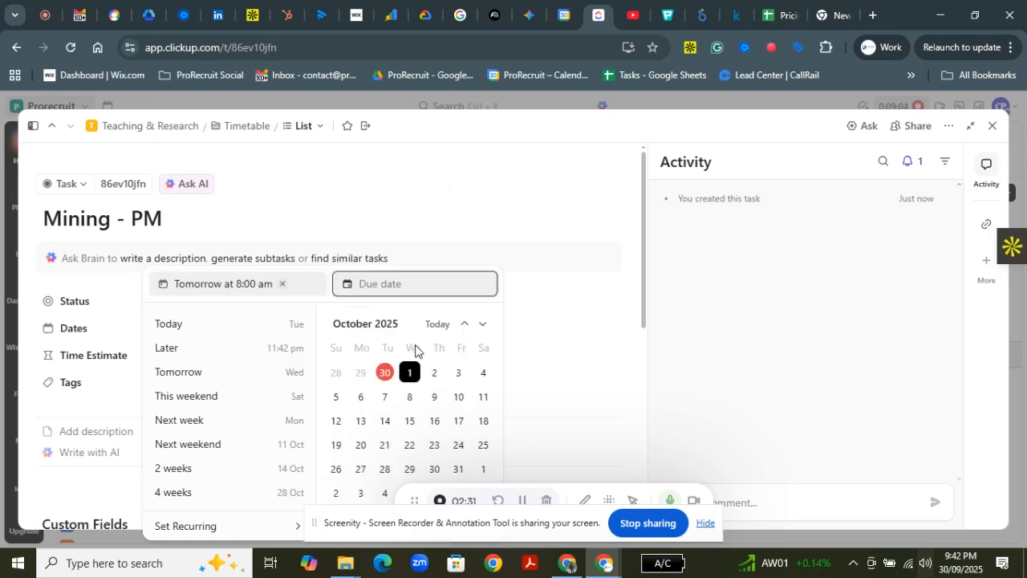
Step: Set the task's due date to 1 October 2025 at 10:00 am
{"action": "left_click", "coordinate": [409, 374]}
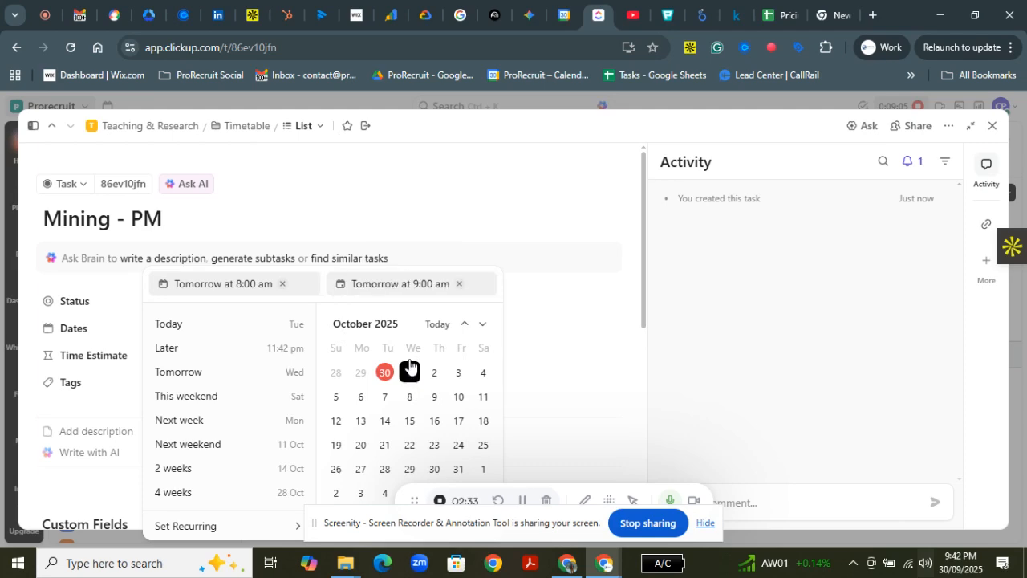
{"action": "left_click", "coordinate": [435, 287]}
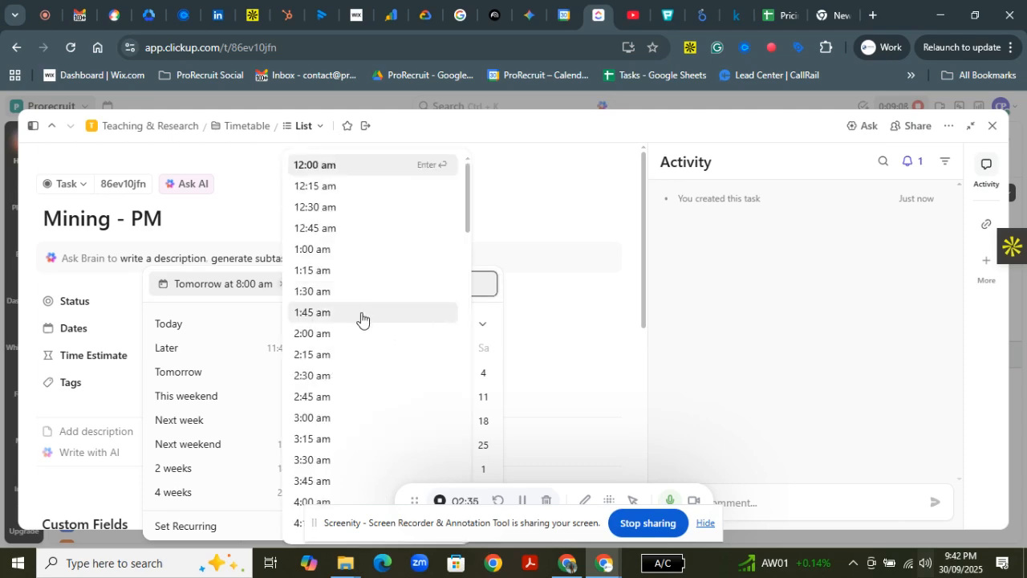
{"action": "scroll", "coordinate": [360, 321], "scroll_direction": "down", "scroll_amount": 6}
{"action": "scroll", "coordinate": [360, 321], "scroll_direction": "down", "scroll_amount": 5}
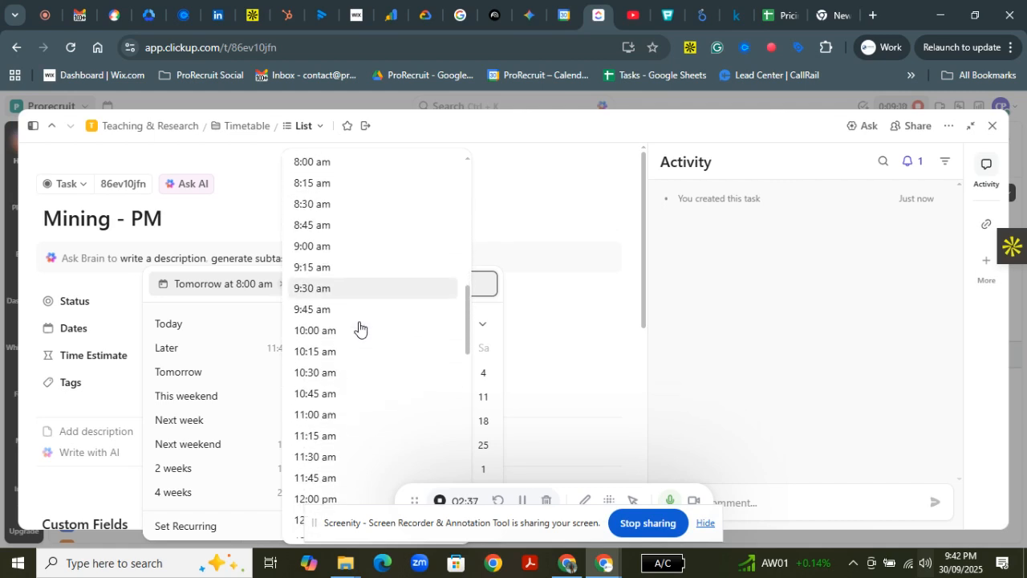
{"action": "left_click", "coordinate": [359, 336]}
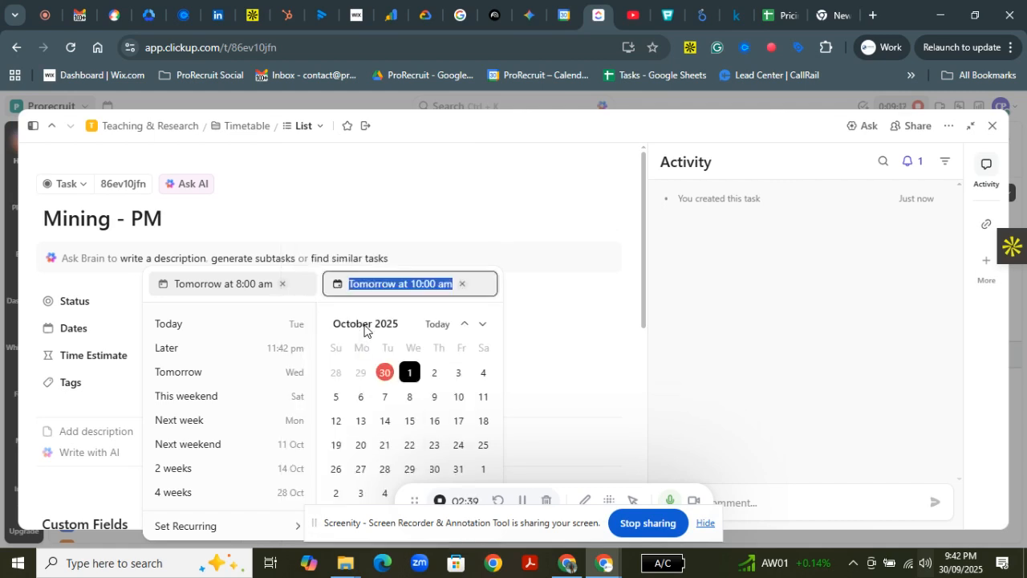
Step: Draft a weekly recurrence that runs on a schedule for the task, and discard it
{"action": "left_click", "coordinate": [271, 533]}
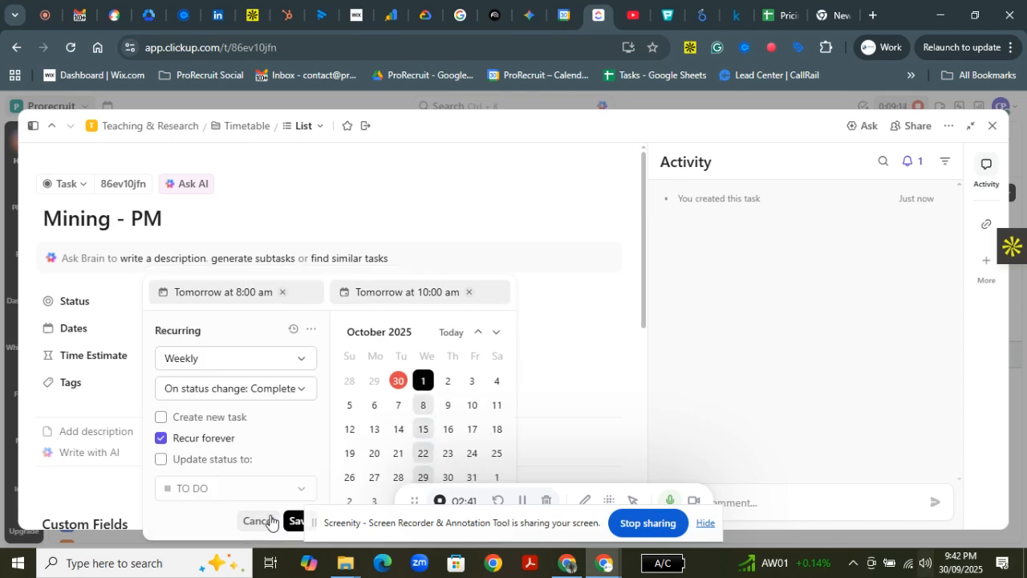
{"action": "left_click", "coordinate": [255, 390]}
{"action": "left_click", "coordinate": [259, 466]}
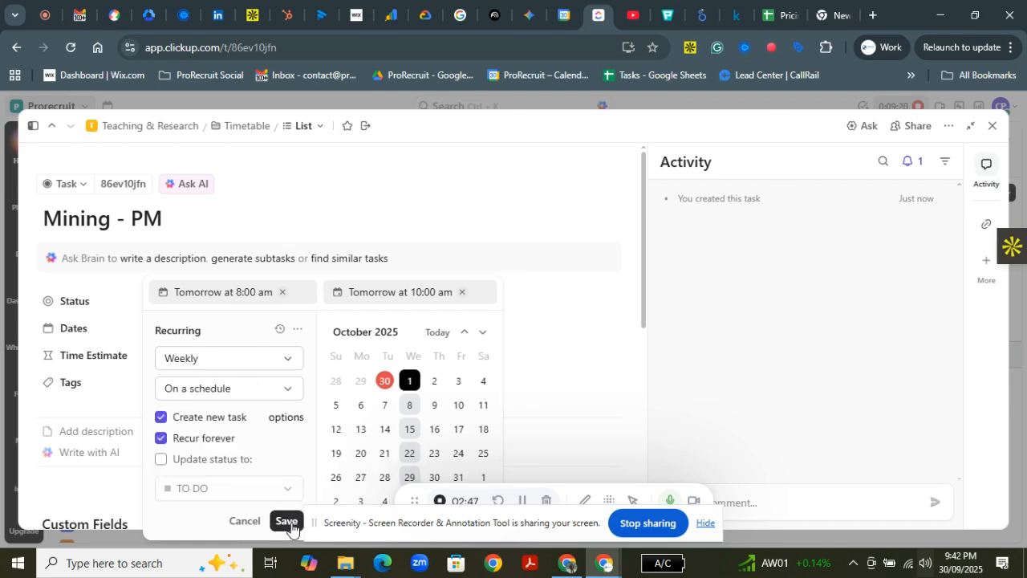
{"action": "left_click", "coordinate": [247, 521]}
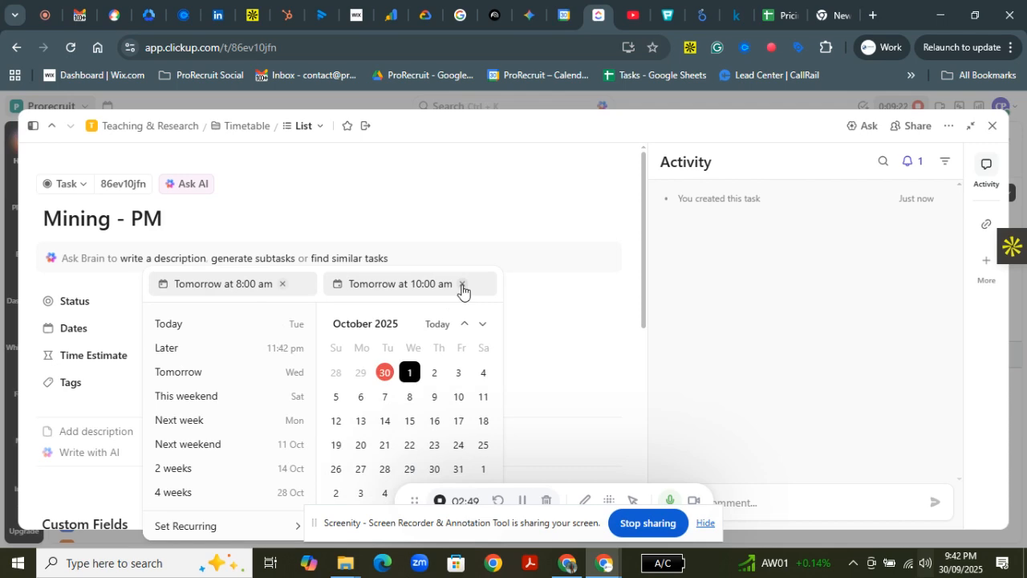
Step: Clear the due date of the Mining - PM task and close the task
{"action": "left_click", "coordinate": [462, 285]}
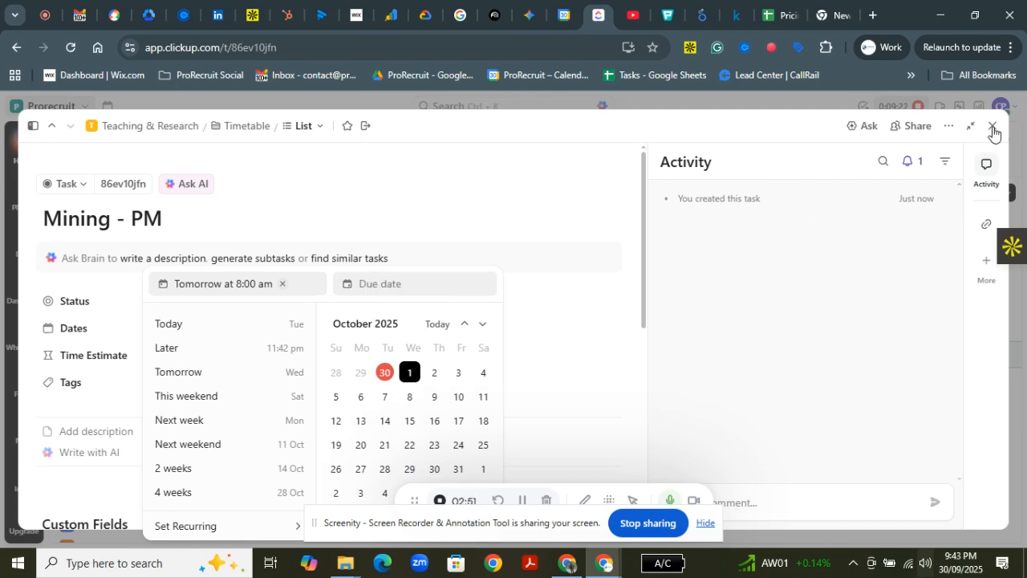
{"action": "left_click", "coordinate": [993, 131]}
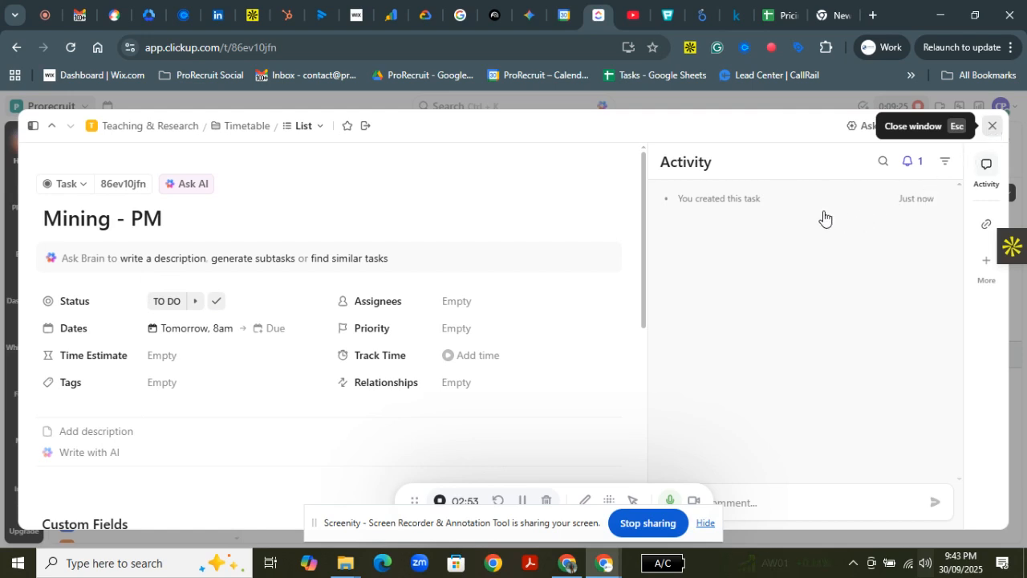
{"action": "key", "text": "Escape"}
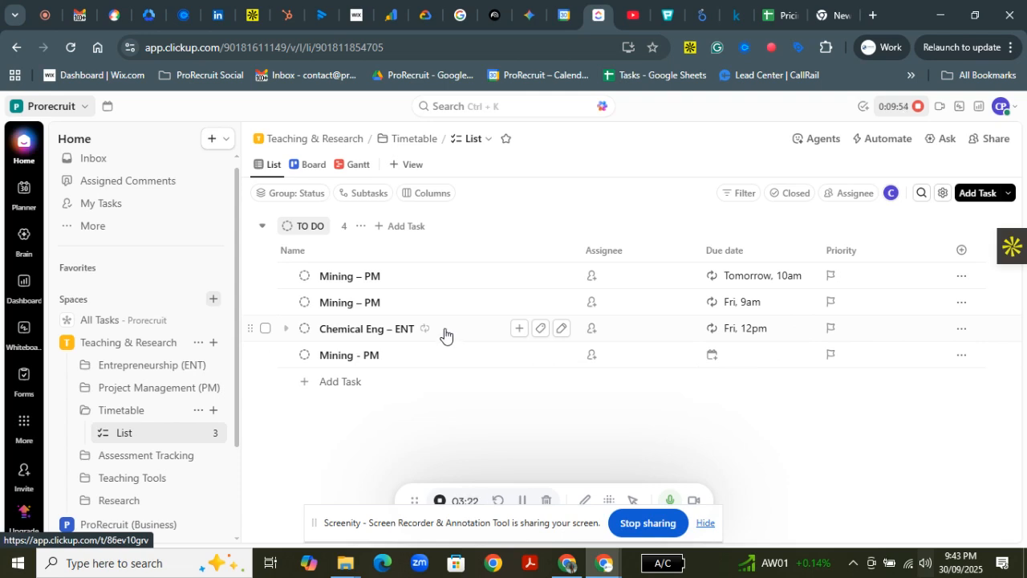
Step: Look through the Timetable list's tasks in the Board view, and switch the list to the Gantt view
{"action": "left_click", "coordinate": [314, 167]}
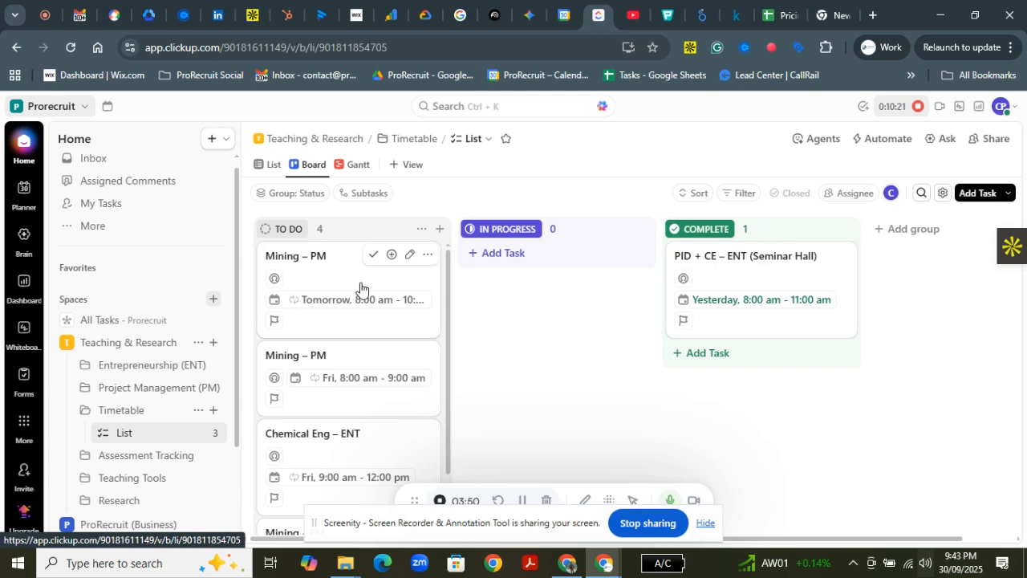
{"action": "scroll", "coordinate": [353, 305], "scroll_direction": "down", "scroll_amount": 1}
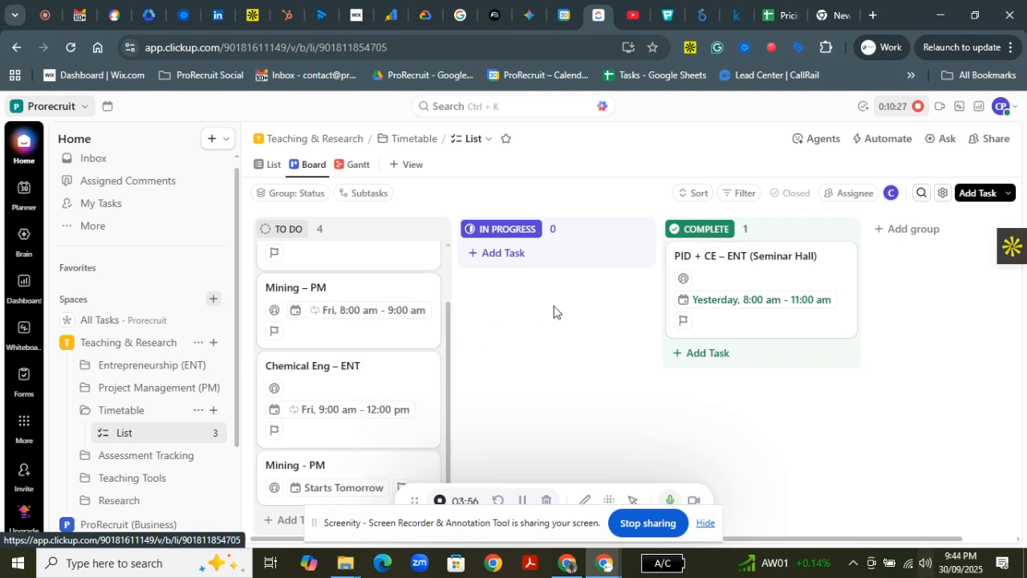
{"action": "left_click", "coordinate": [358, 165]}
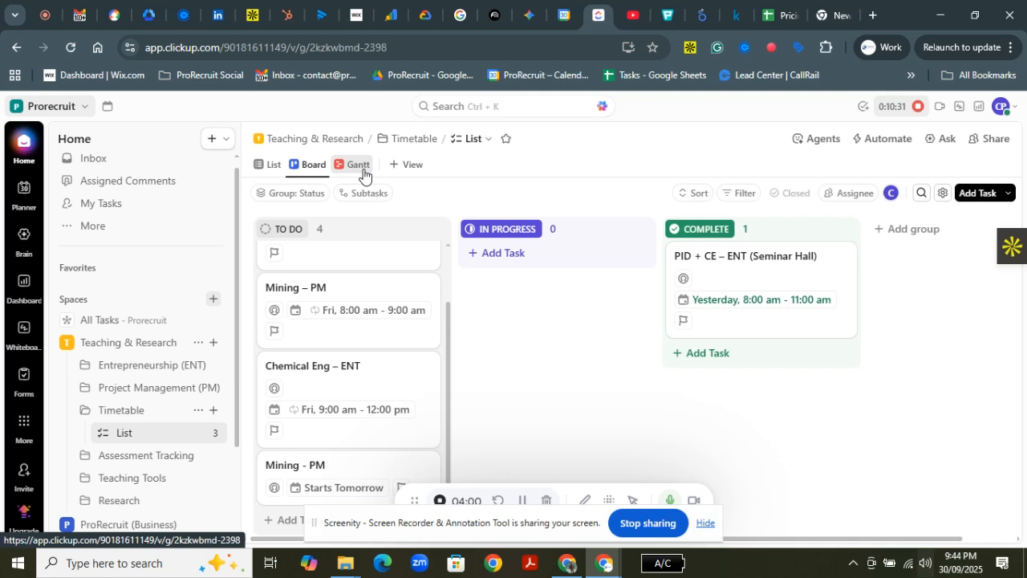